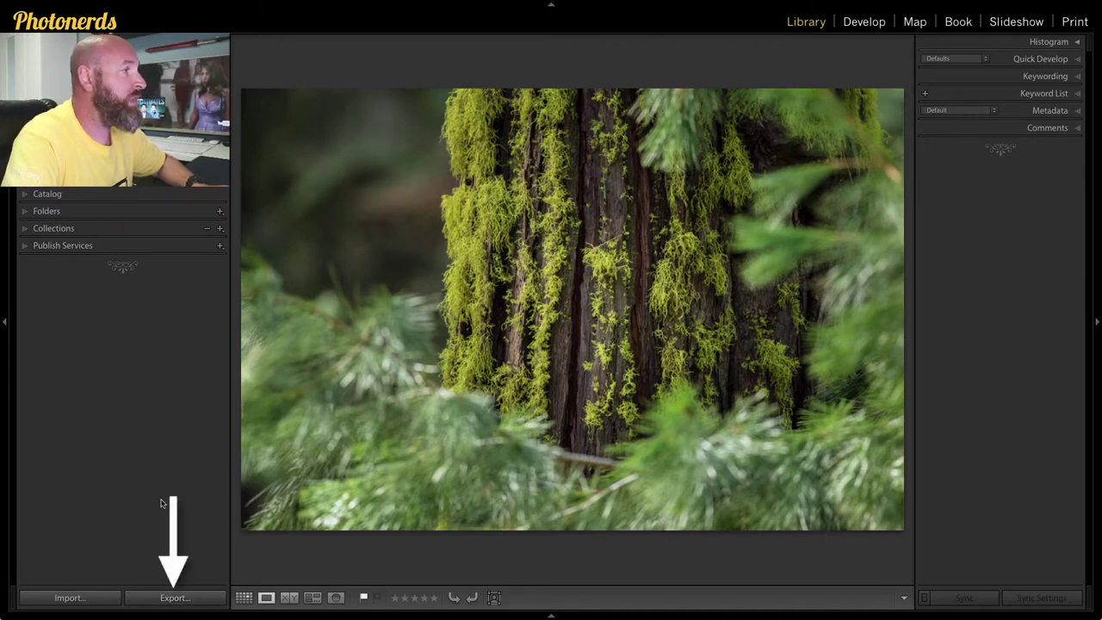
Step: Open the Watermark Editor via Edit Watermarks from the photo's Export settings
left_click(179, 598)
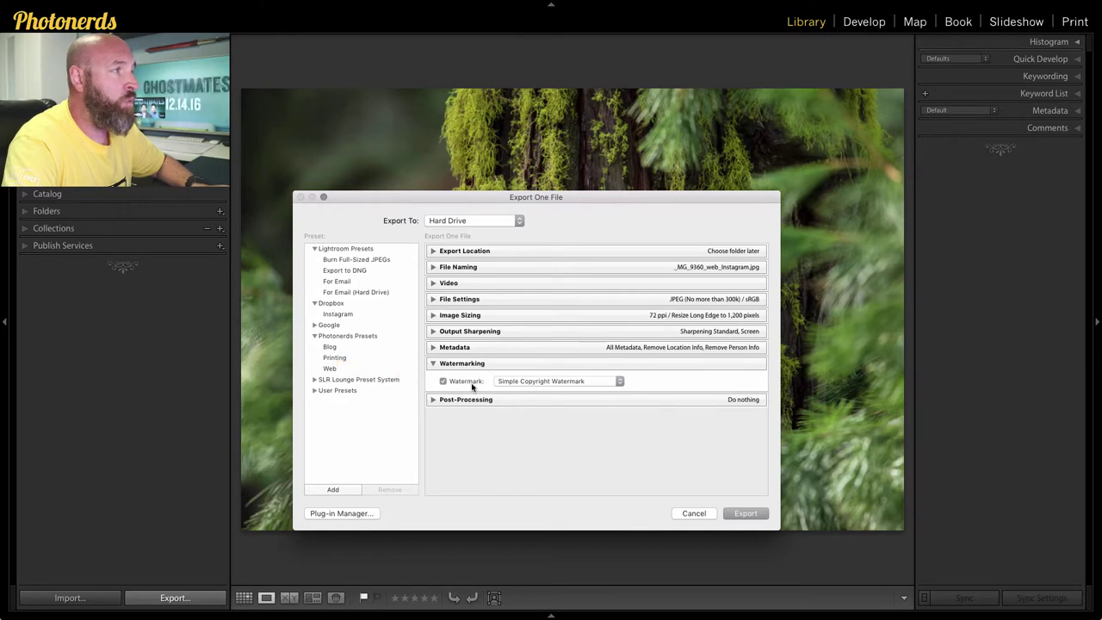
left_click(620, 383)
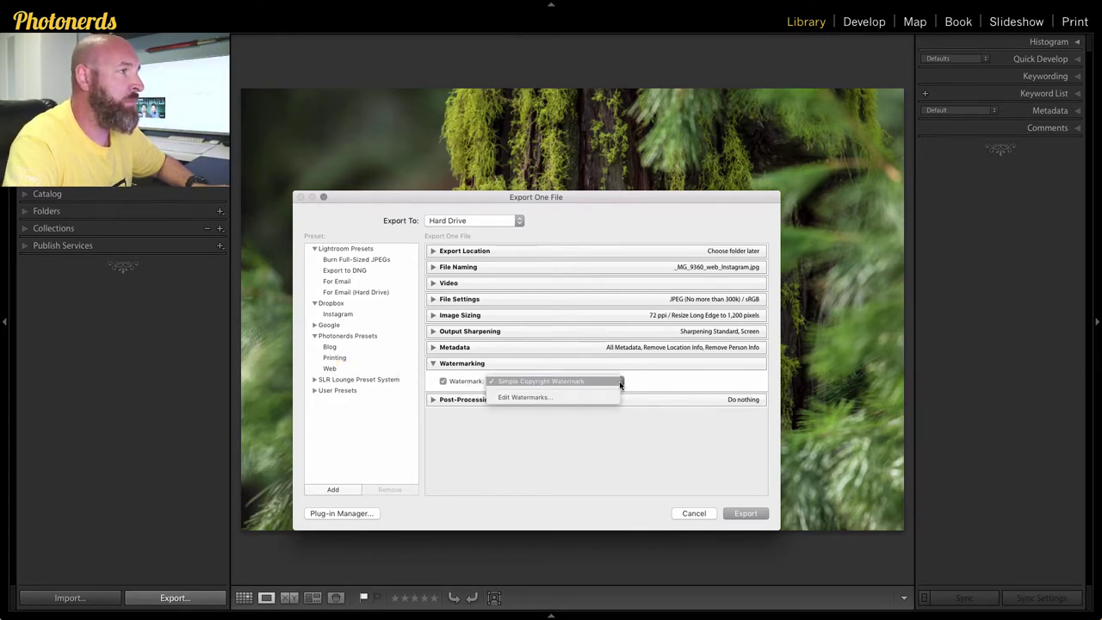
left_click(553, 398)
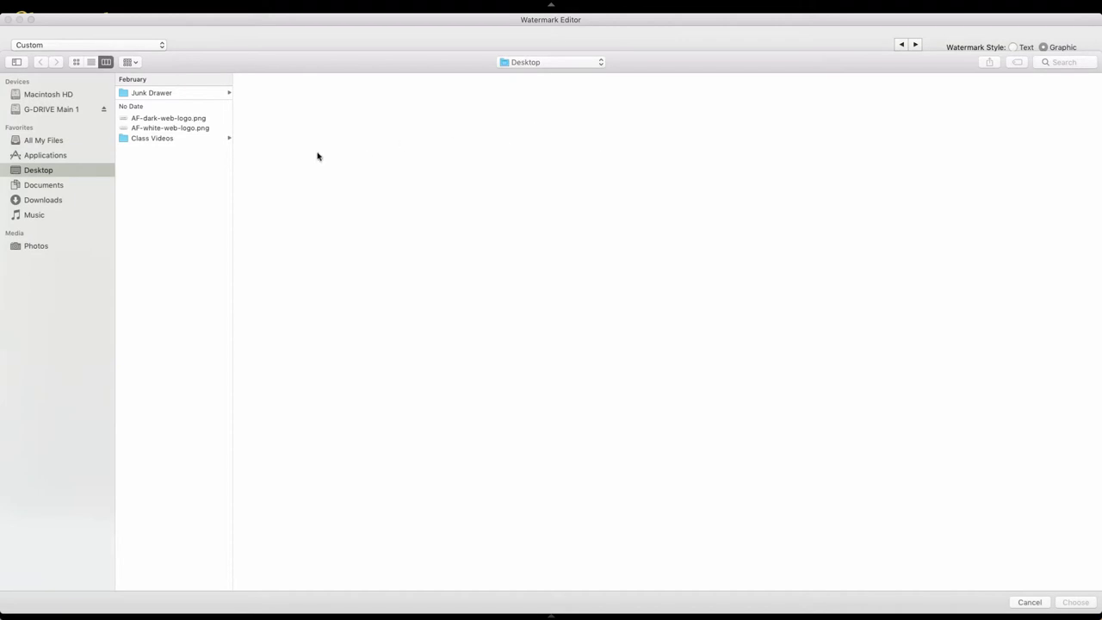
Step: Use AF-white-web-logo.png from the Desktop as the graphic watermark
left_click(177, 130)
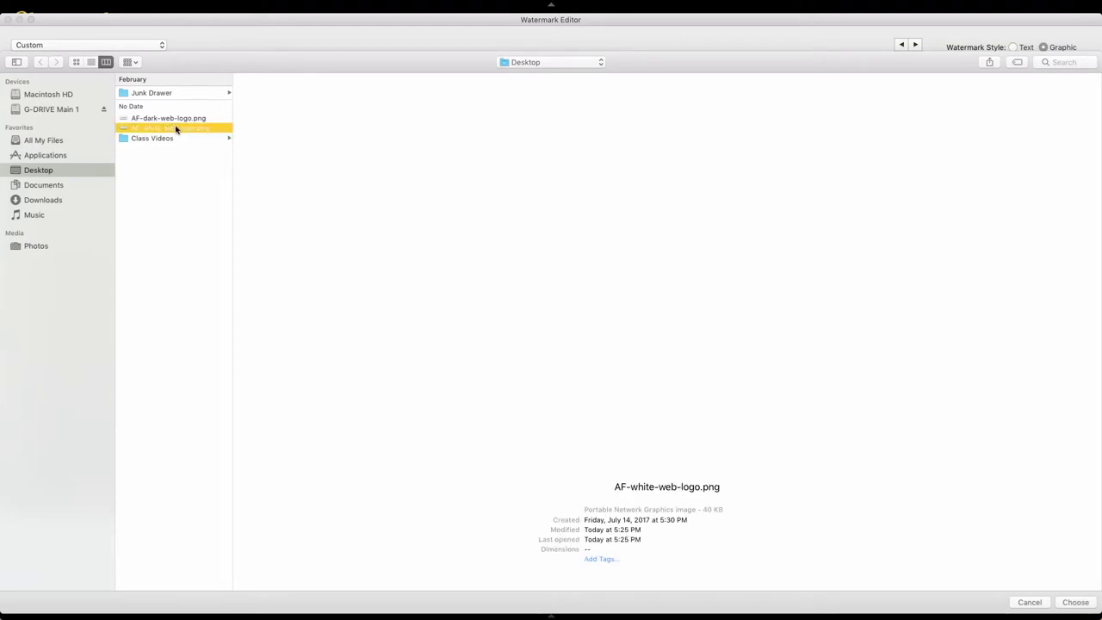
left_click(1073, 602)
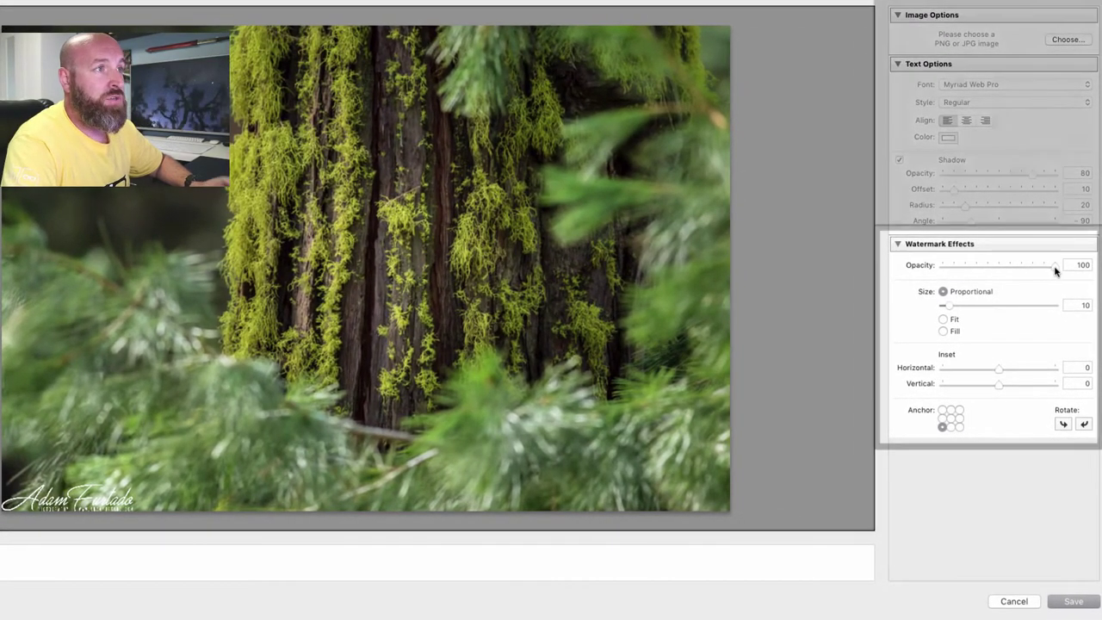
Step: Set logo opacity to 70, preview Fit and Fill, then keep Proportional size 10
left_click_drag(1055, 269, 1021, 271)
left_click(994, 270)
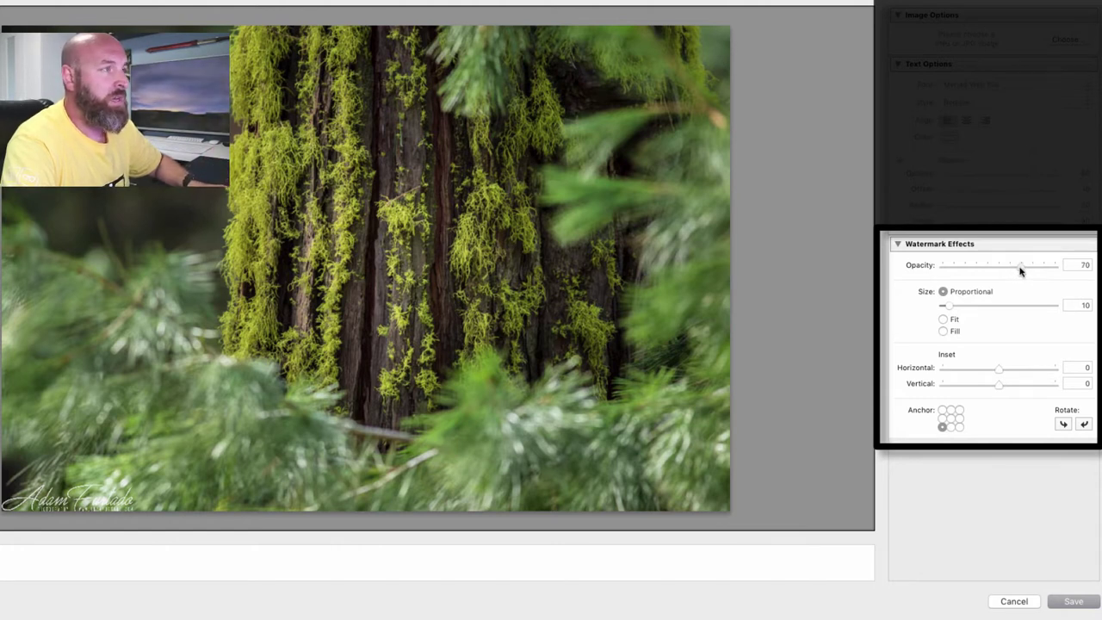
left_click(943, 319)
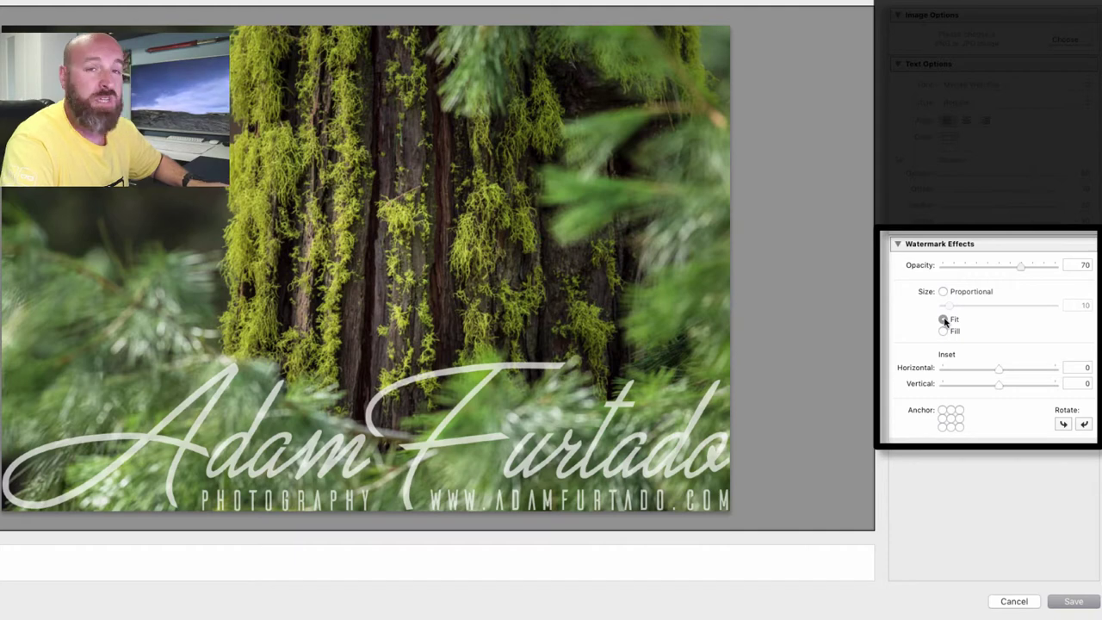
left_click(943, 332)
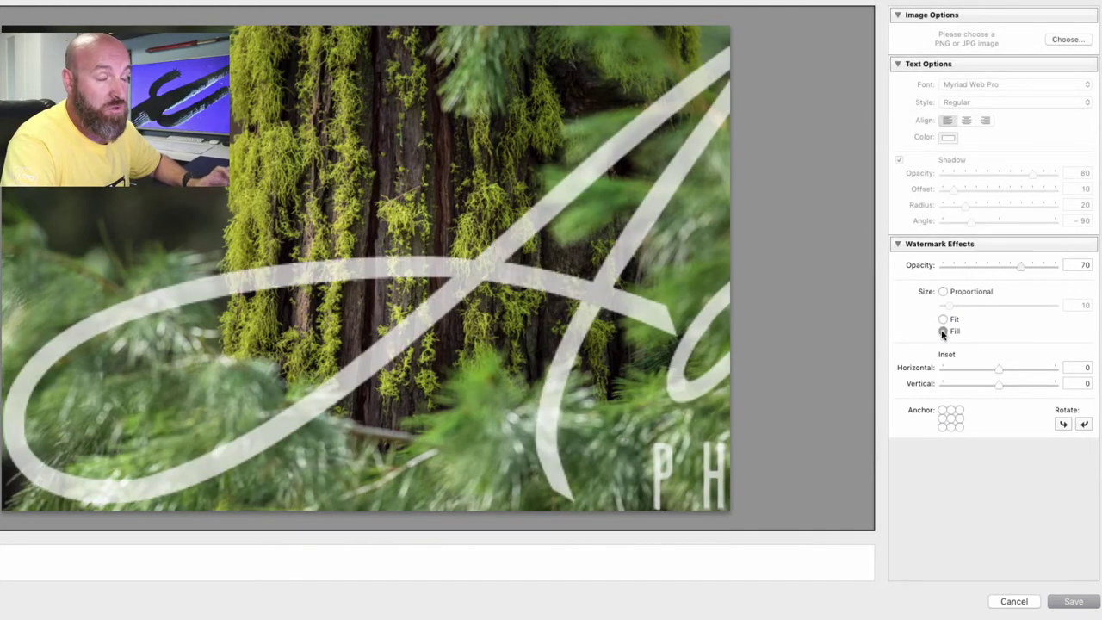
left_click(942, 292)
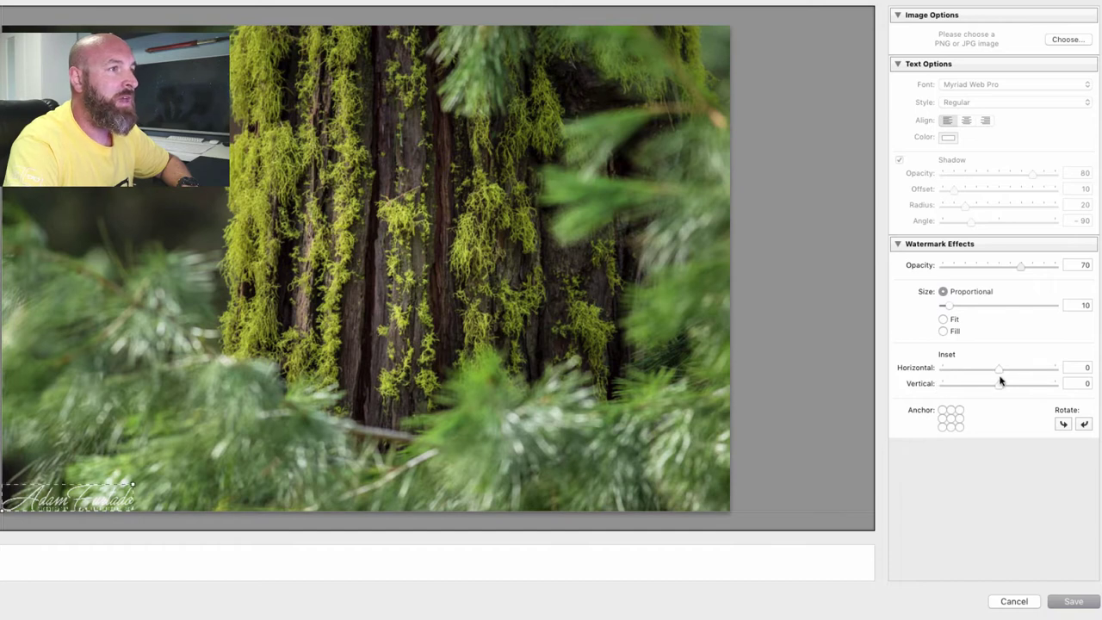
Step: Anchor the logo at bottom centre after testing other anchors, with vertical inset 2
left_click(951, 428)
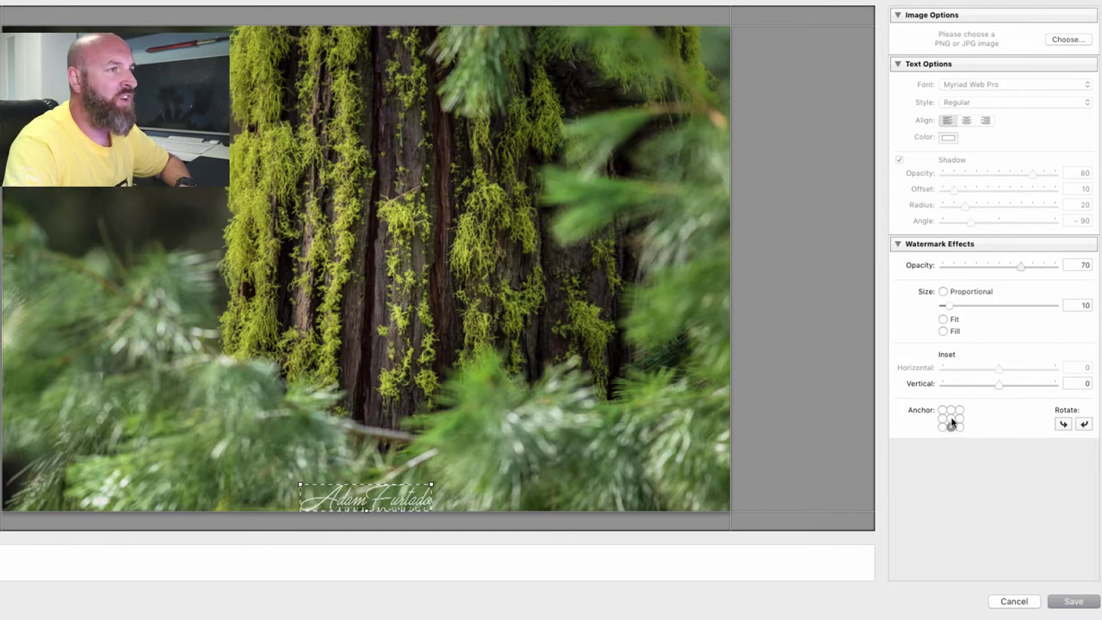
left_click(951, 419)
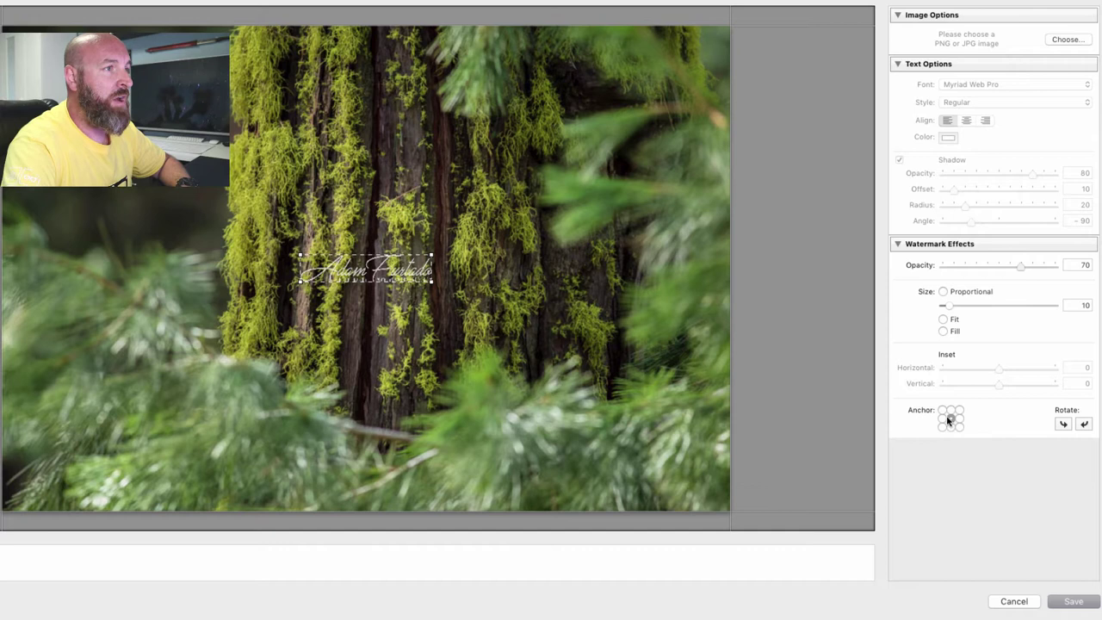
left_click(943, 411)
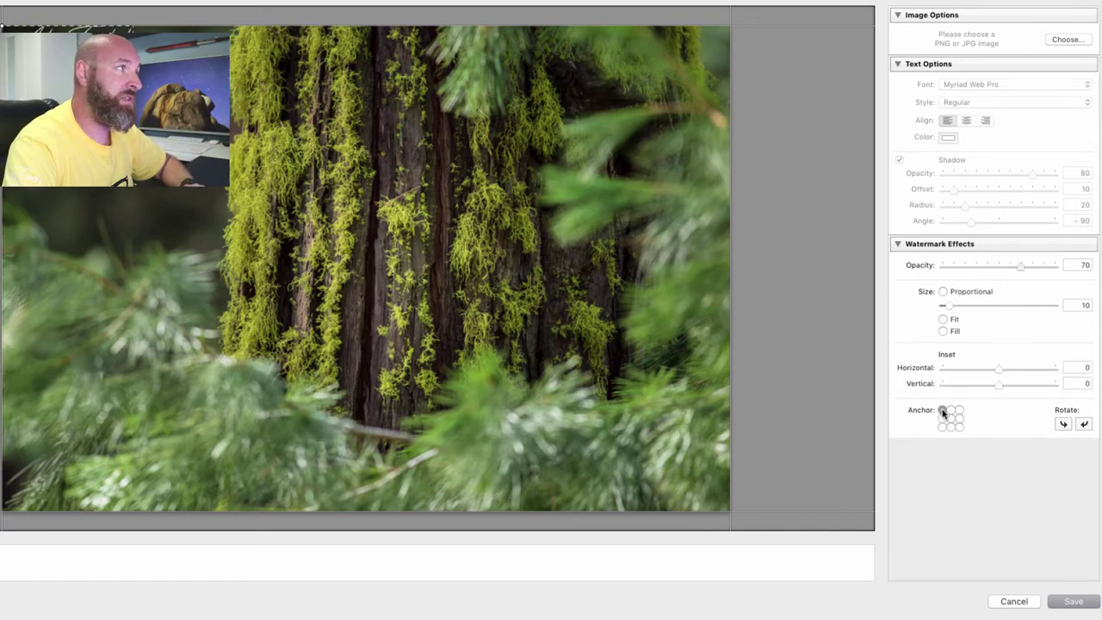
left_click(951, 428)
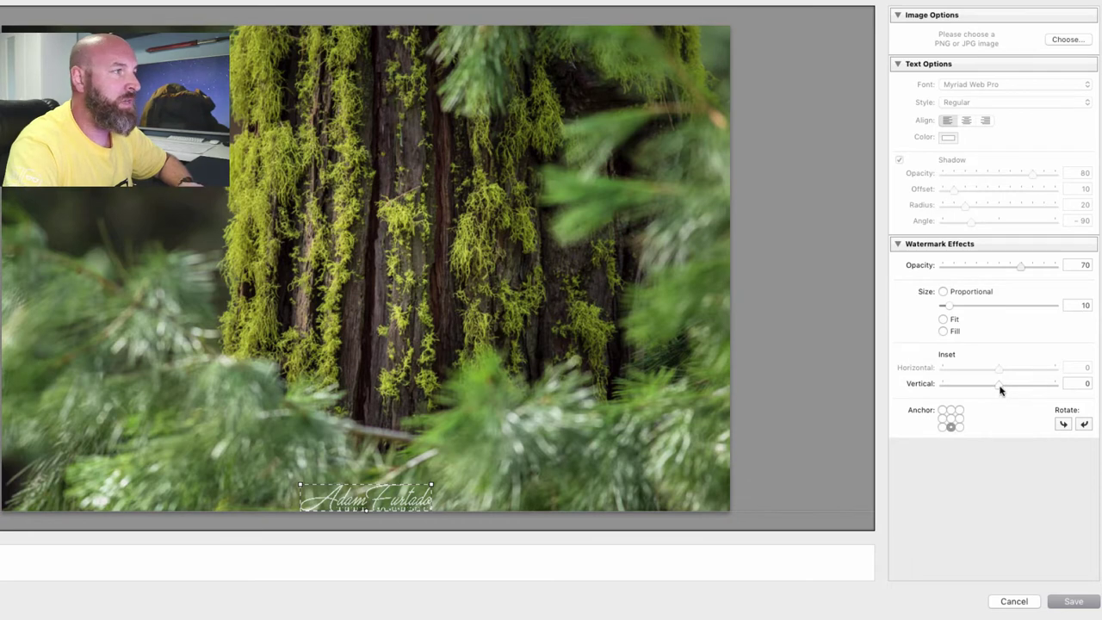
left_click_drag(1000, 389, 1004, 389)
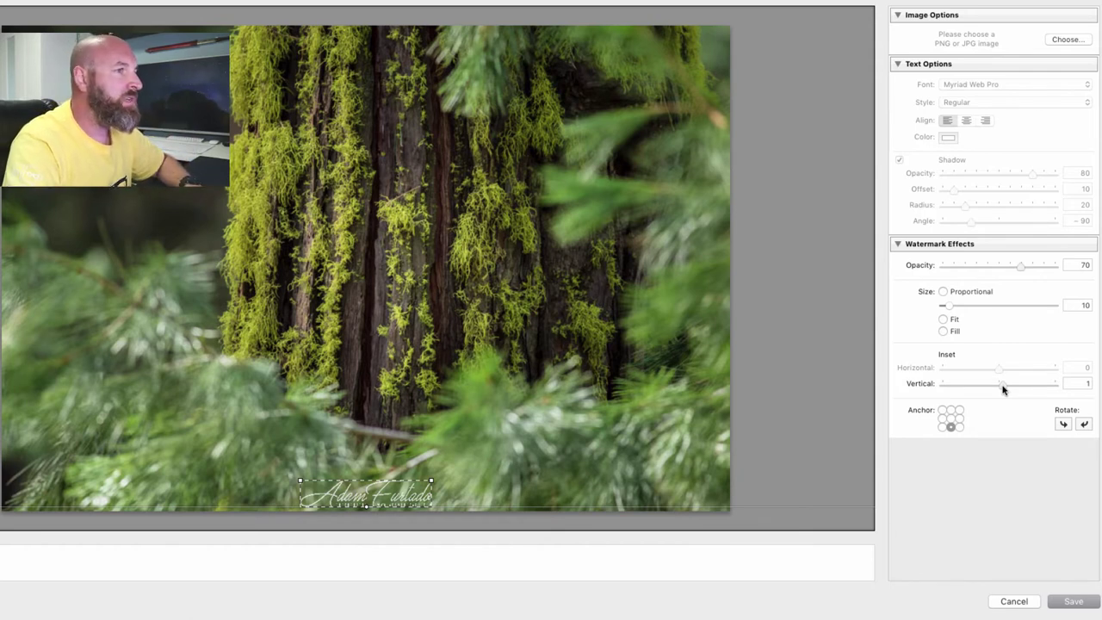
left_click_drag(1002, 389, 1008, 391)
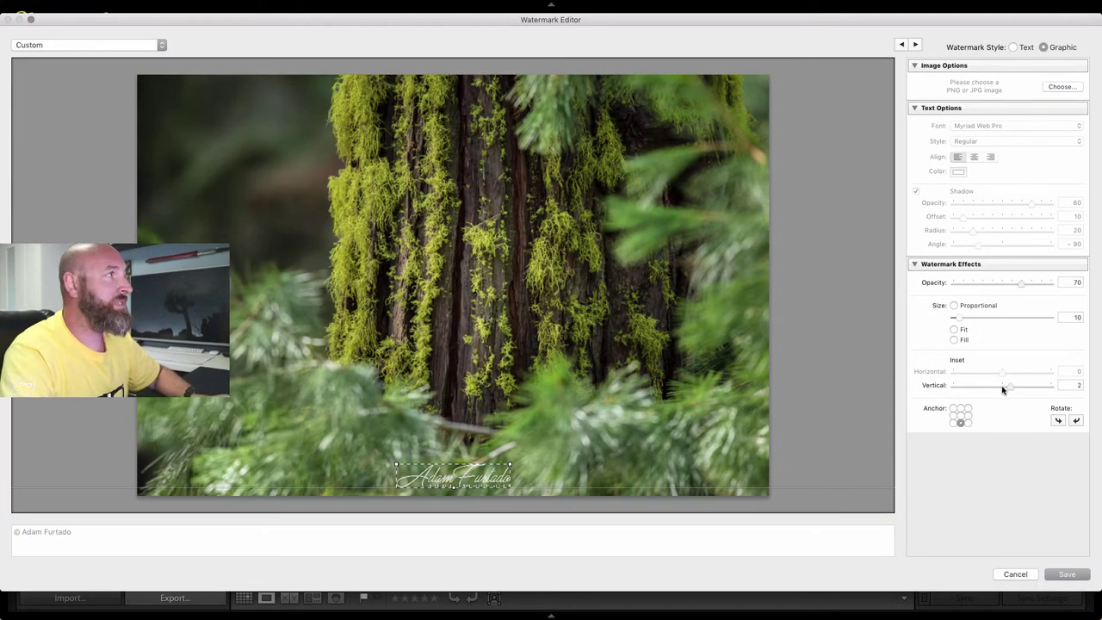
Step: Save the current watermark settings as a new preset named 'Logo-White'
left_click(161, 48)
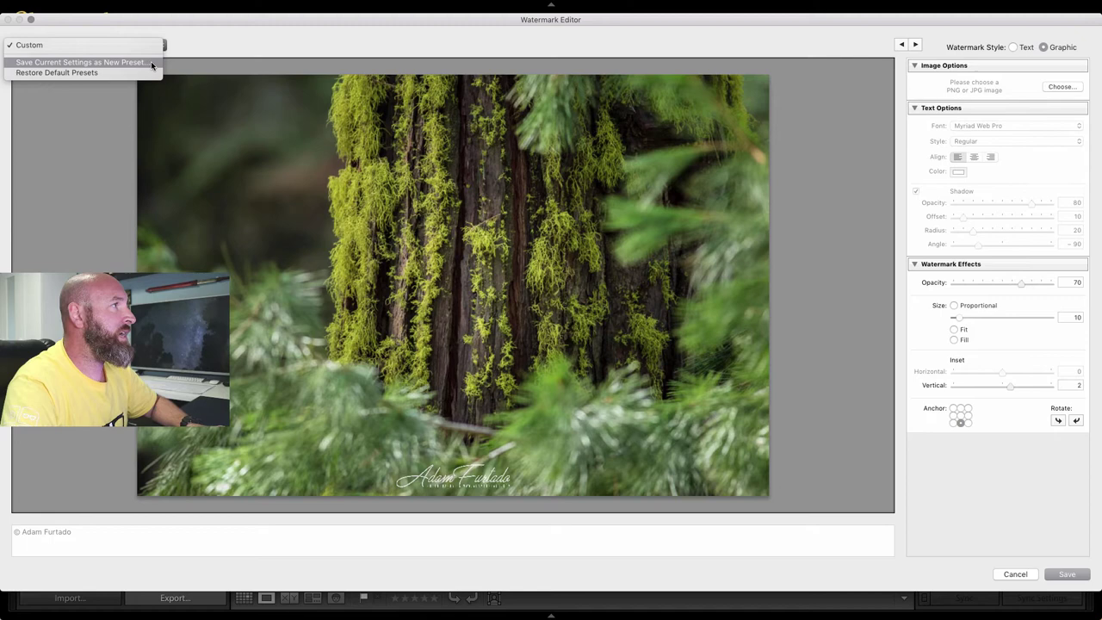
left_click(151, 61)
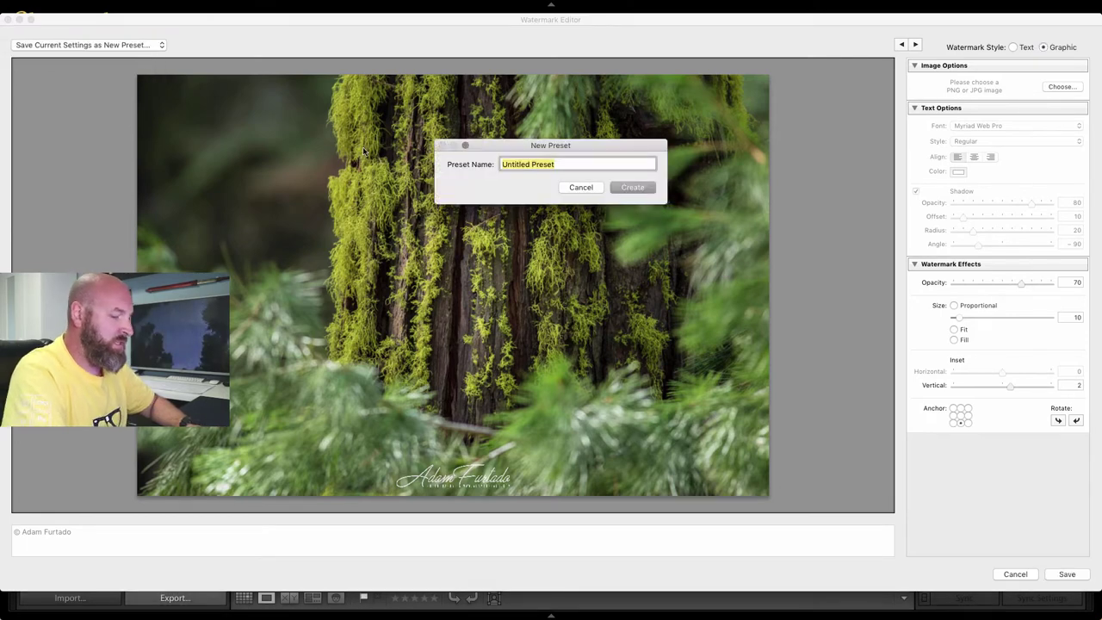
type("Logo-White")
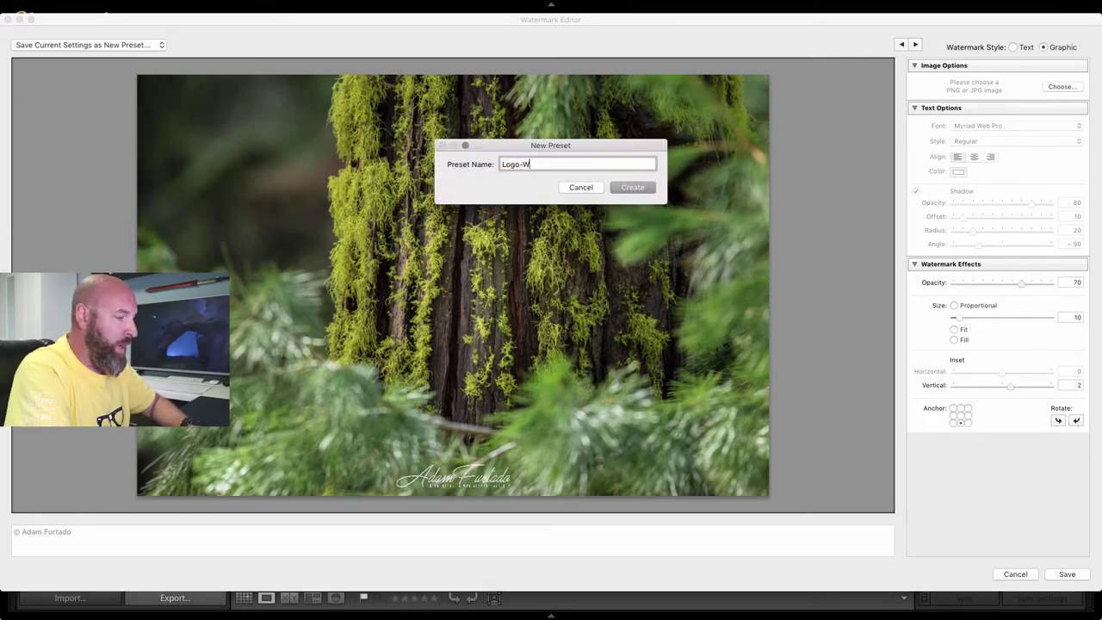
left_click(633, 188)
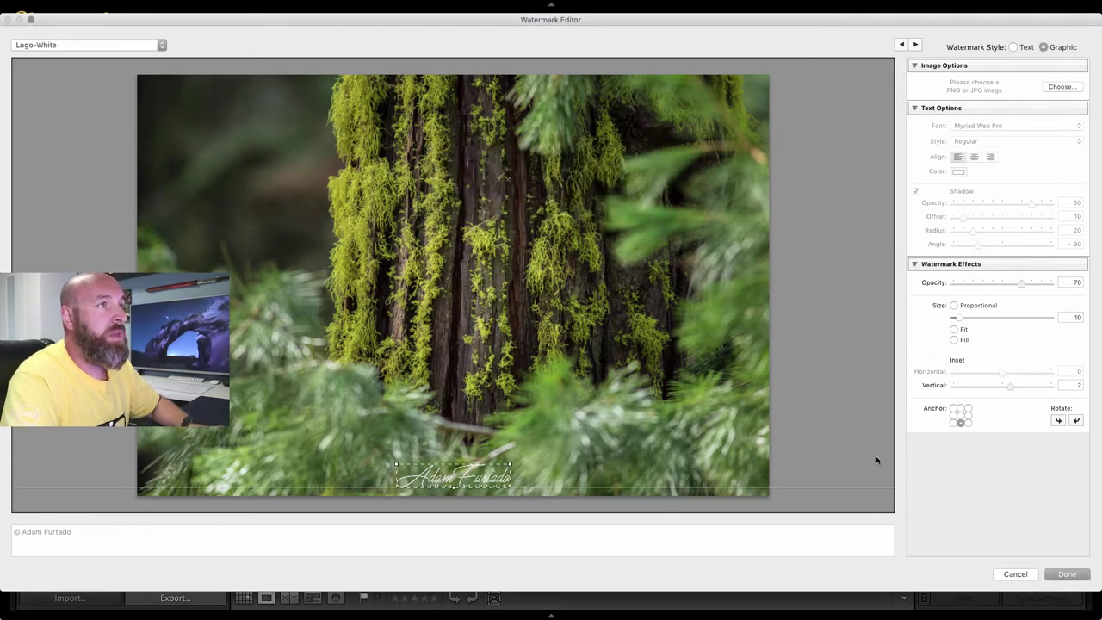
Step: Export the moss photo with the Logo-White watermark to the Desktop
left_click(1073, 578)
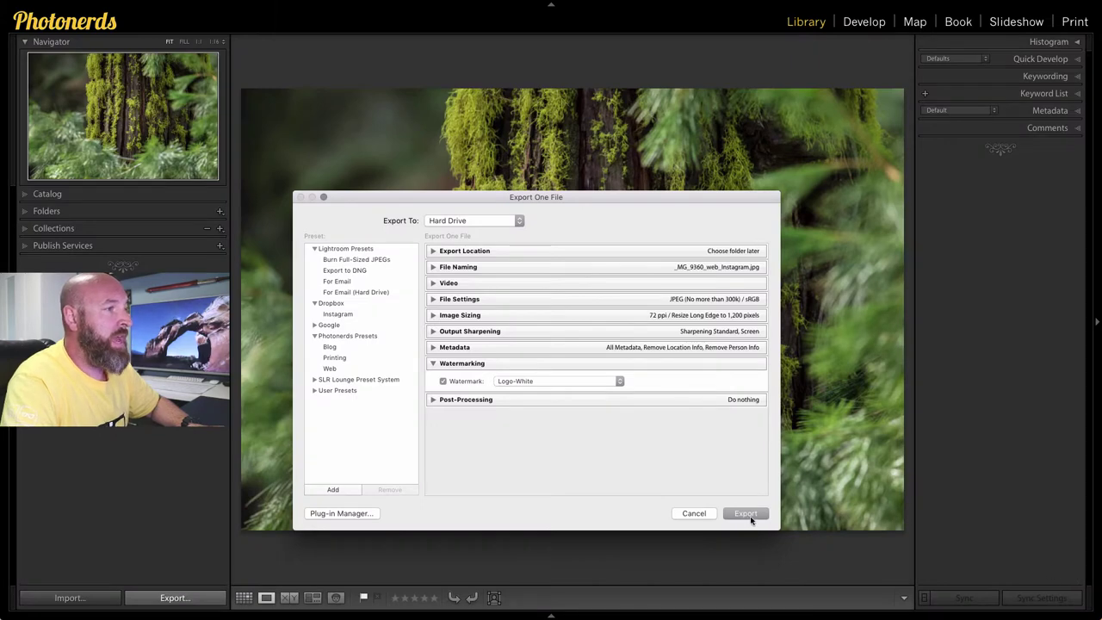
left_click(747, 515)
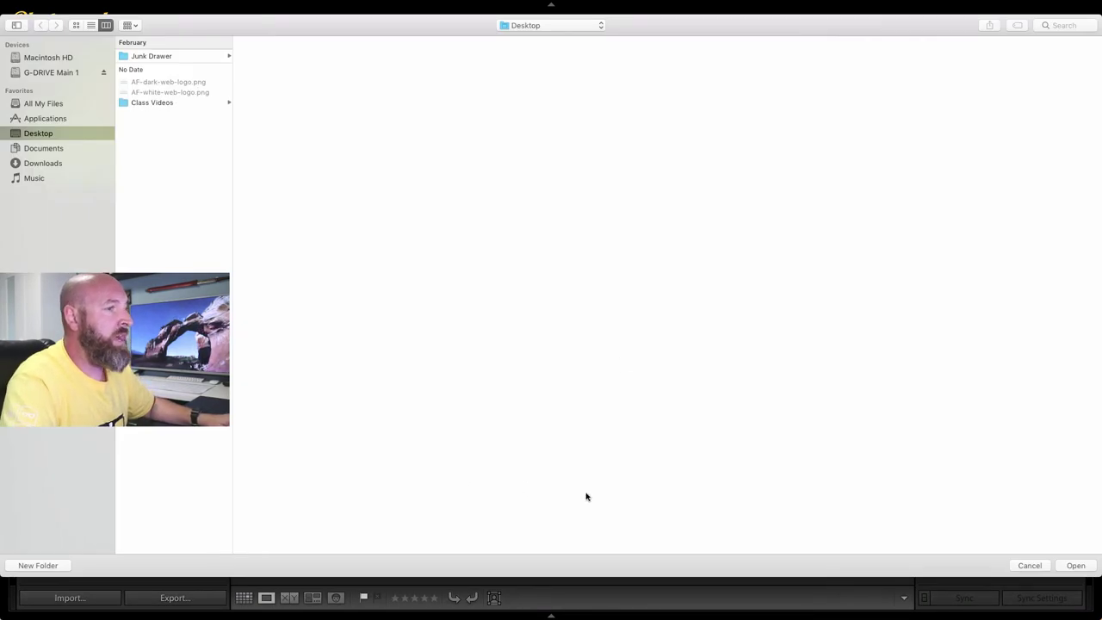
left_click(1073, 567)
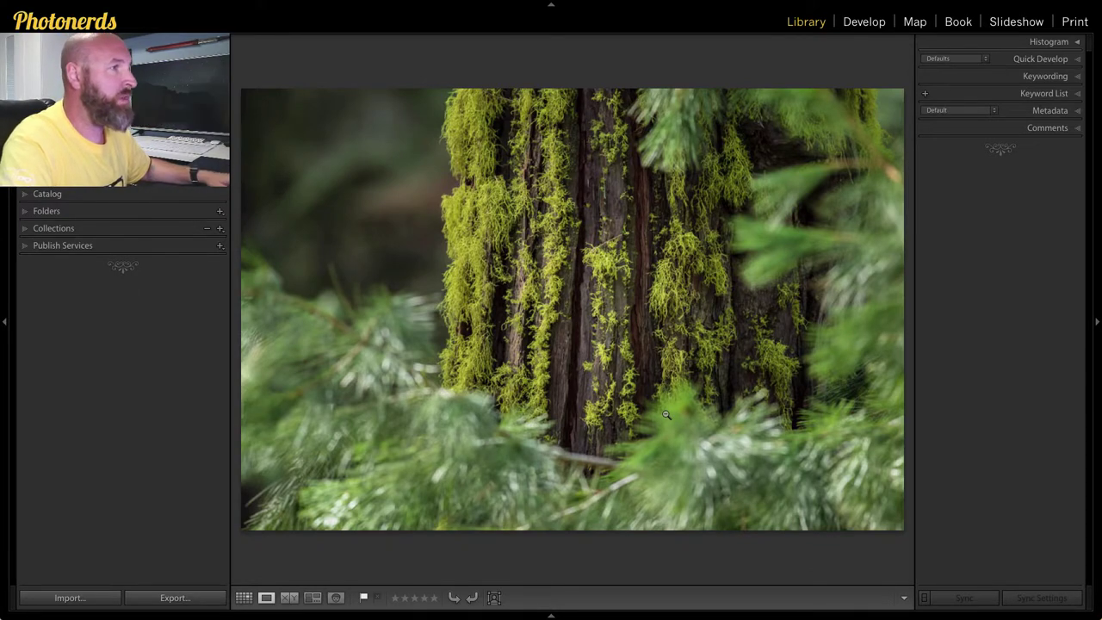
Step: Check _MG_9360_web_Instagram.jpg on the Desktop in Quick Look for the bottom-centre logo
key("super+h")
left_click(1068, 404)
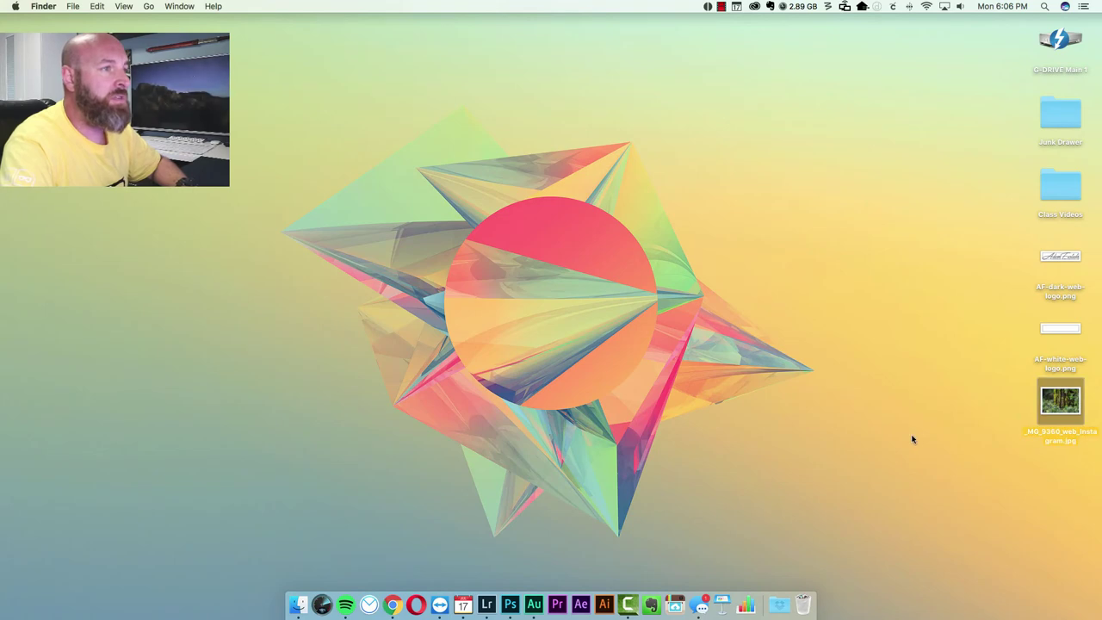
key("space")
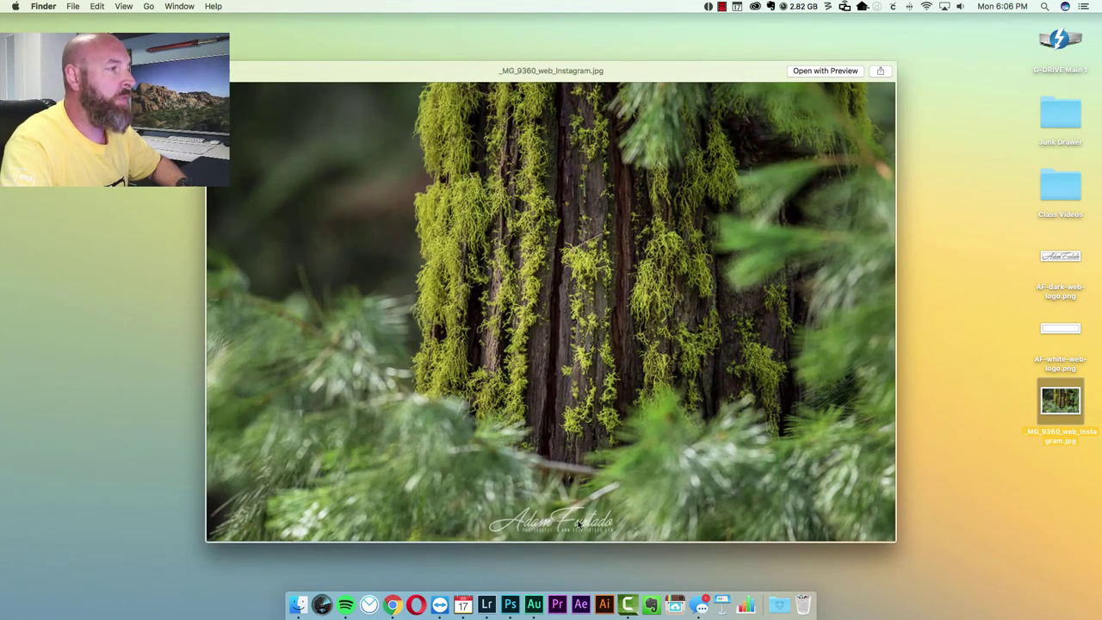
key("space")
Step: Return to Lightroom and reopen the Watermark Editor from the Export settings
left_click(486, 605)
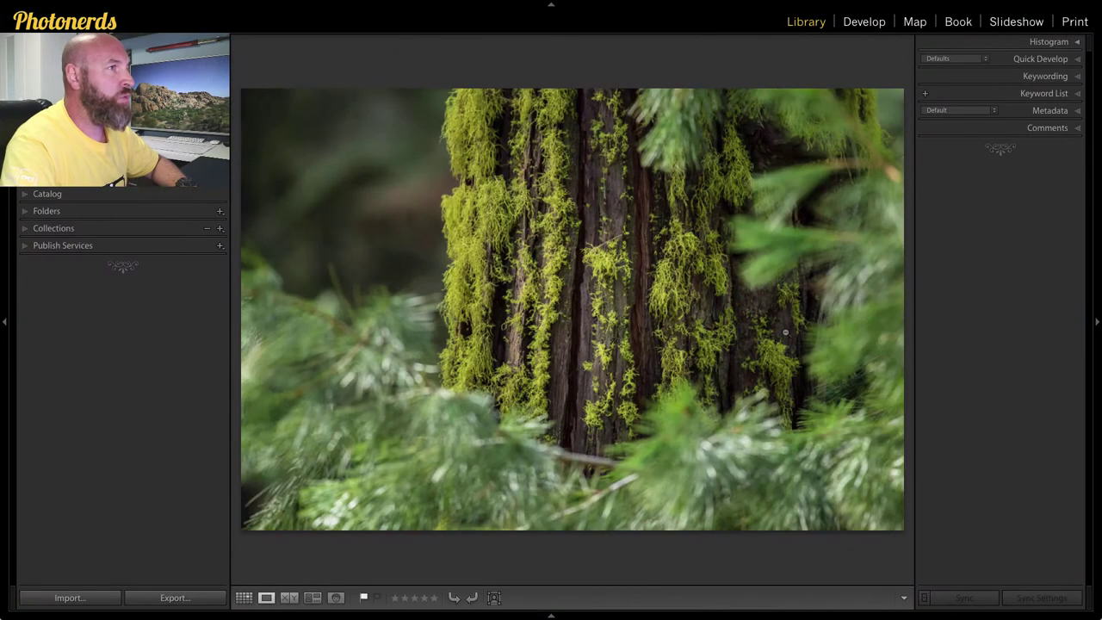
left_click(191, 599)
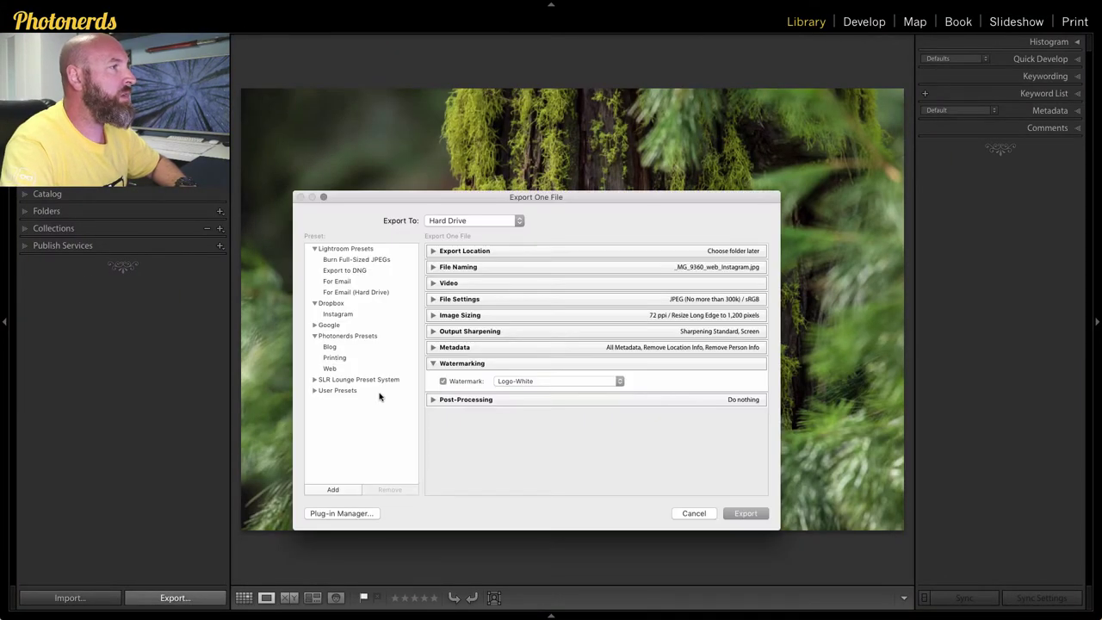
left_click(618, 383)
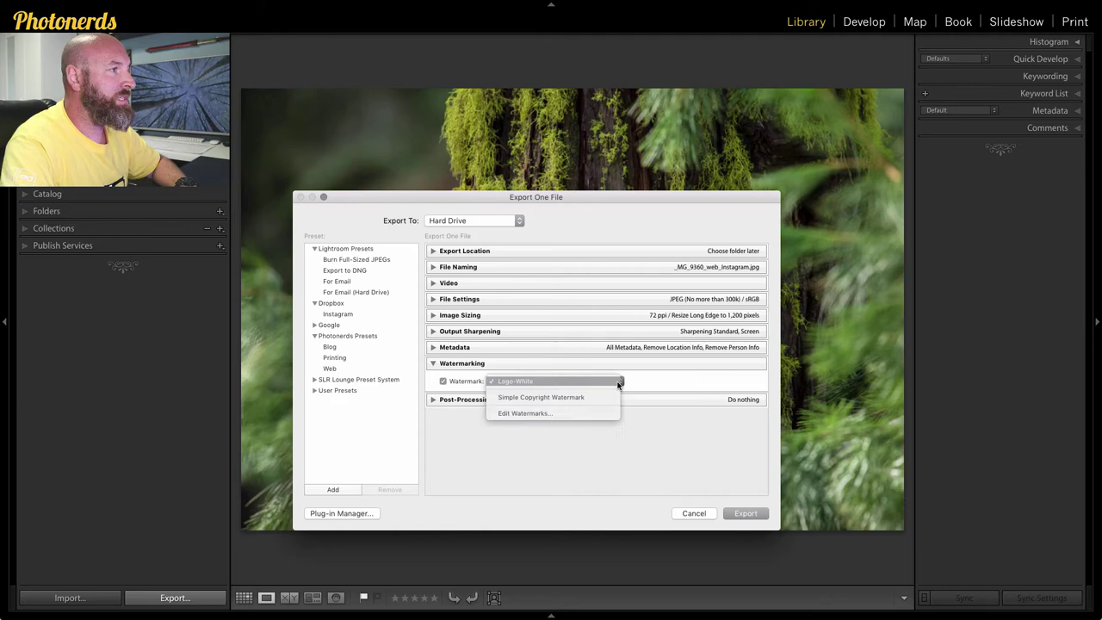
left_click(595, 414)
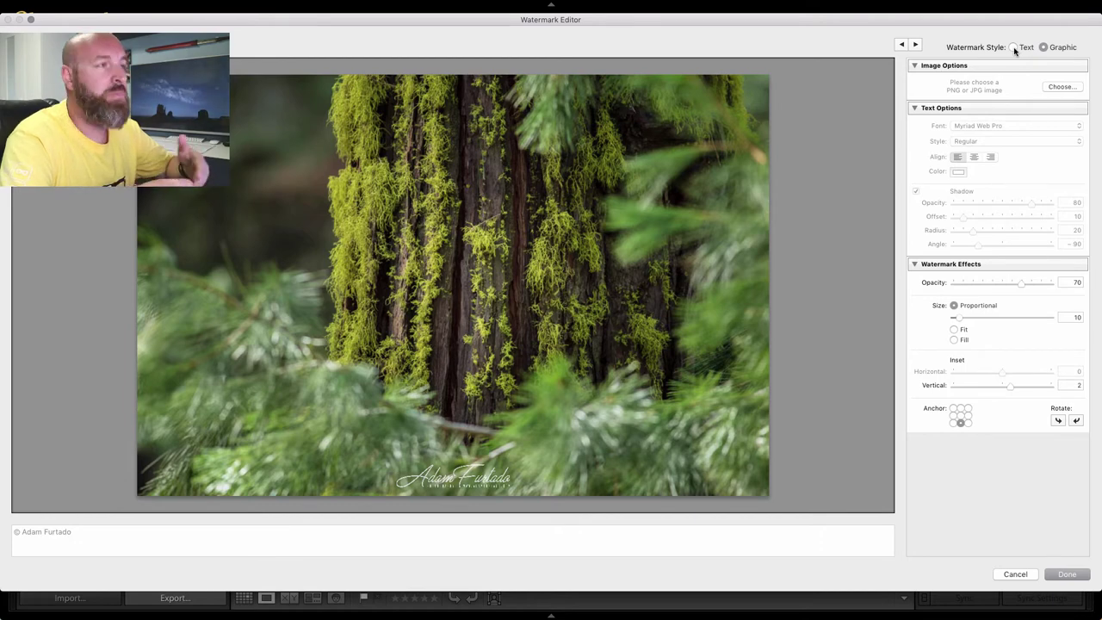
Step: Switch the watermark to Text style using the Onyx font, Regular style
left_click(1014, 47)
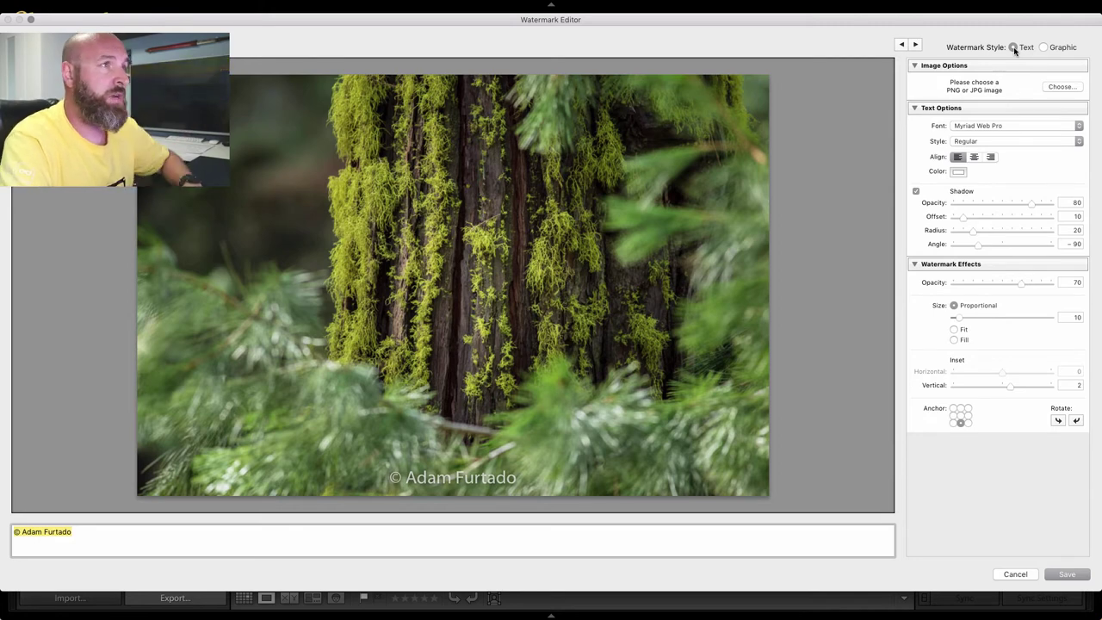
left_click(981, 127)
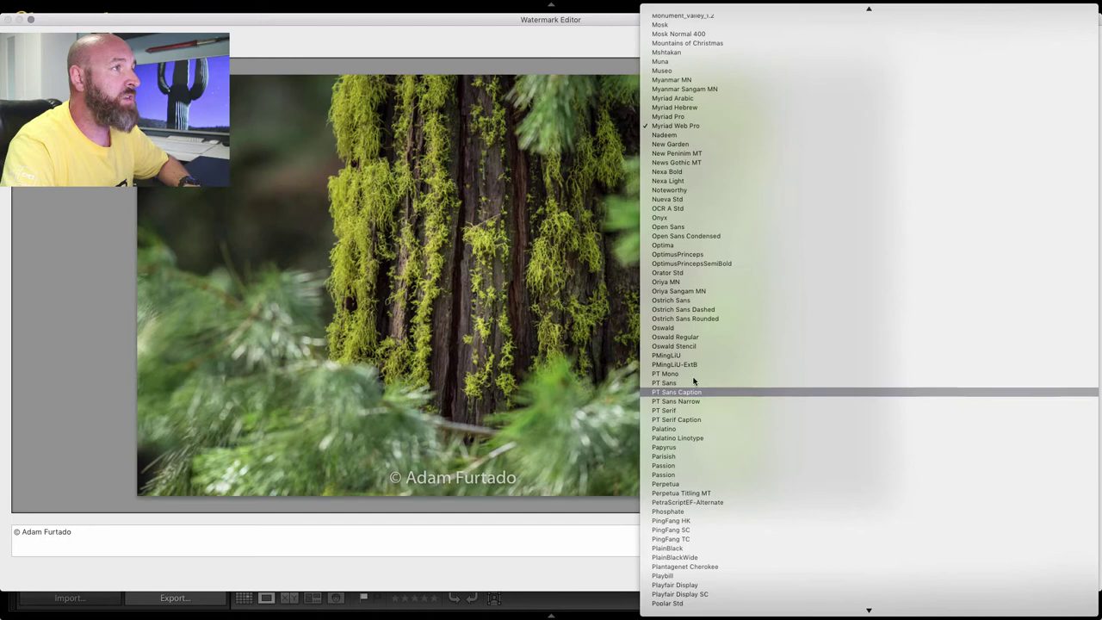
left_click(681, 217)
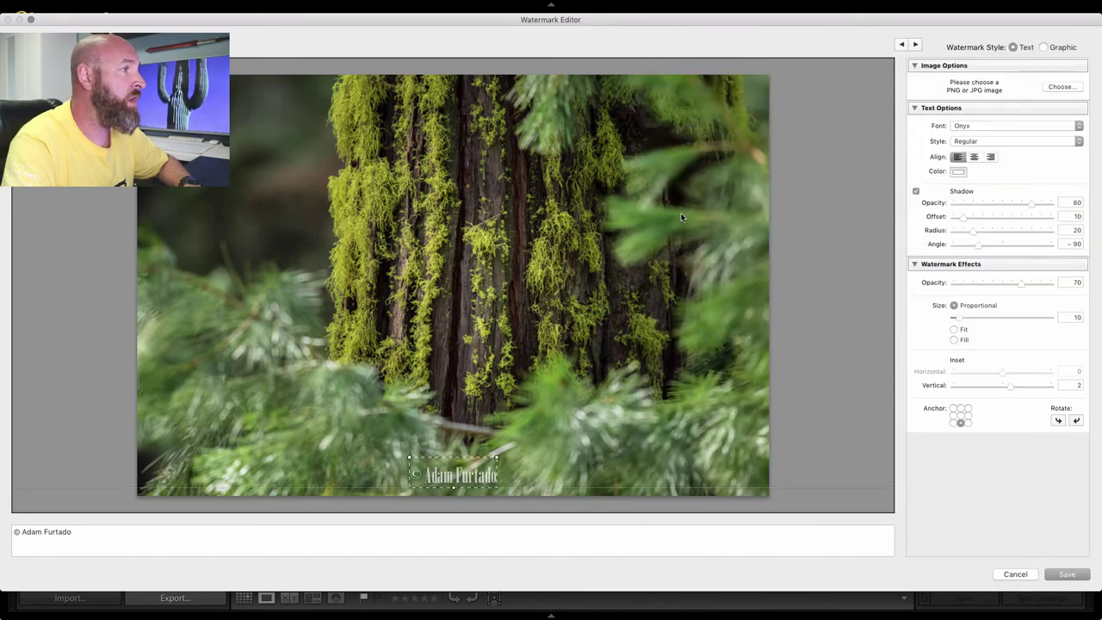
left_click(1078, 141)
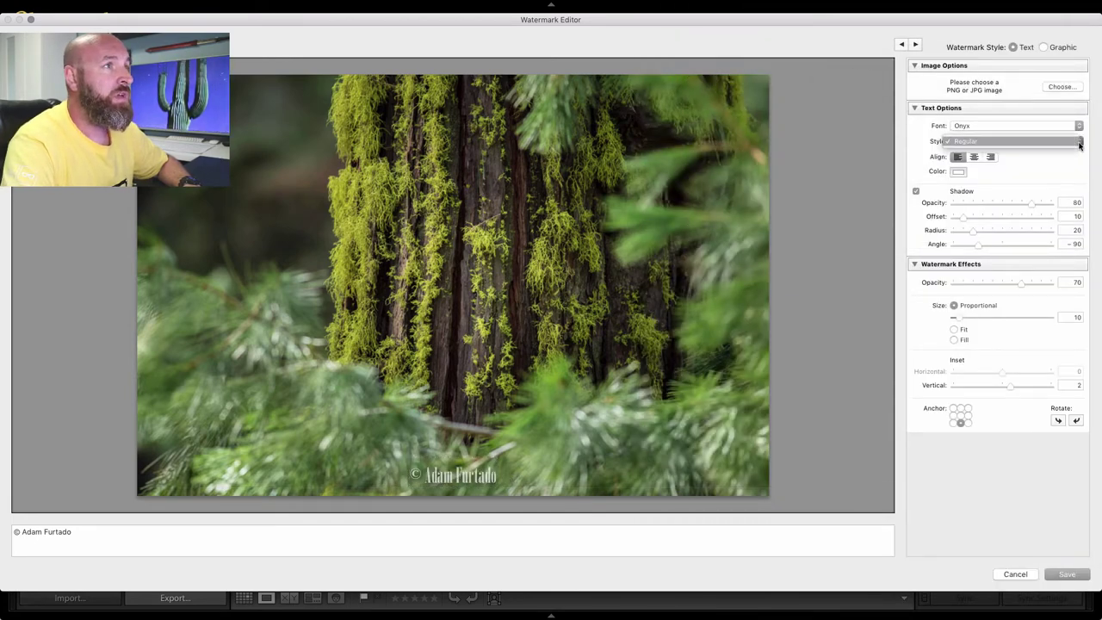
left_click(974, 160)
Step: Centre-align the copyright text, colour it white, and turn off the shadow
left_click(974, 157)
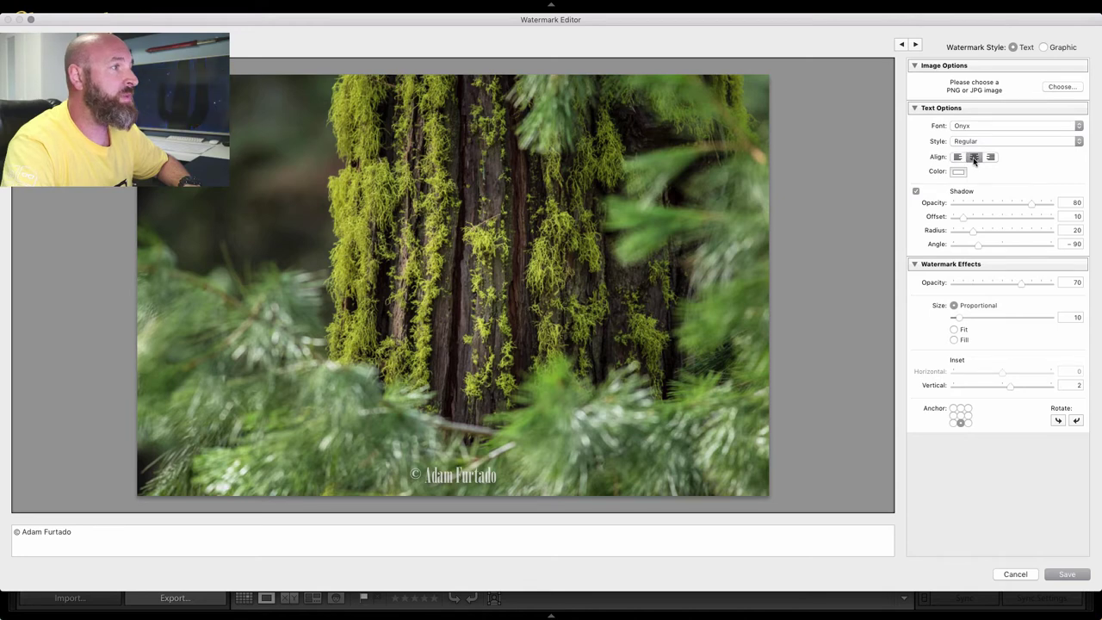
left_click(958, 173)
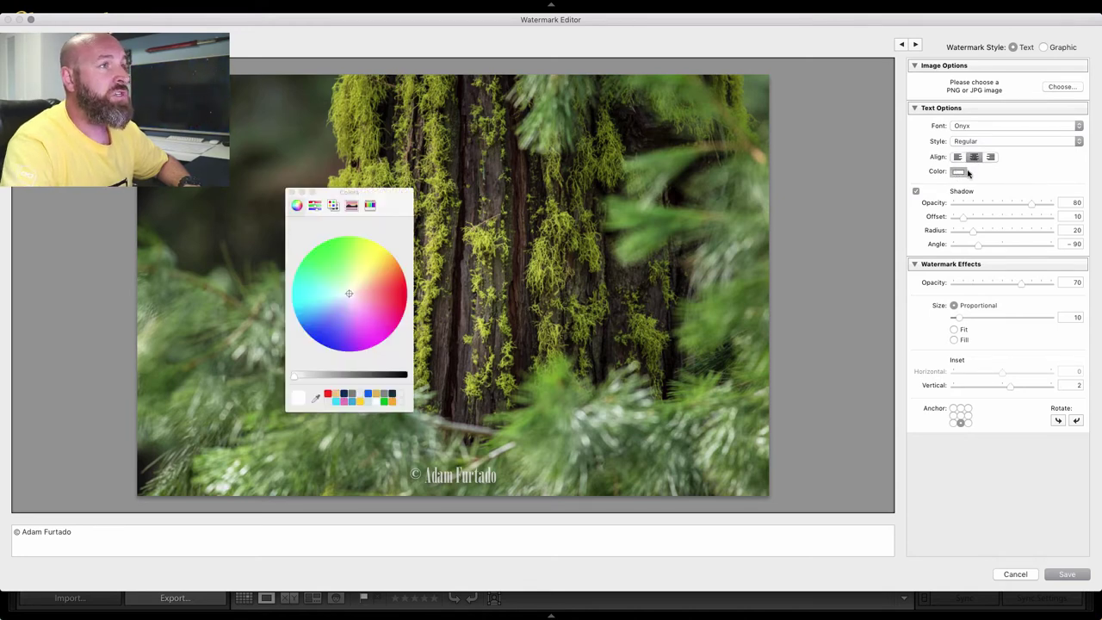
left_click(401, 289)
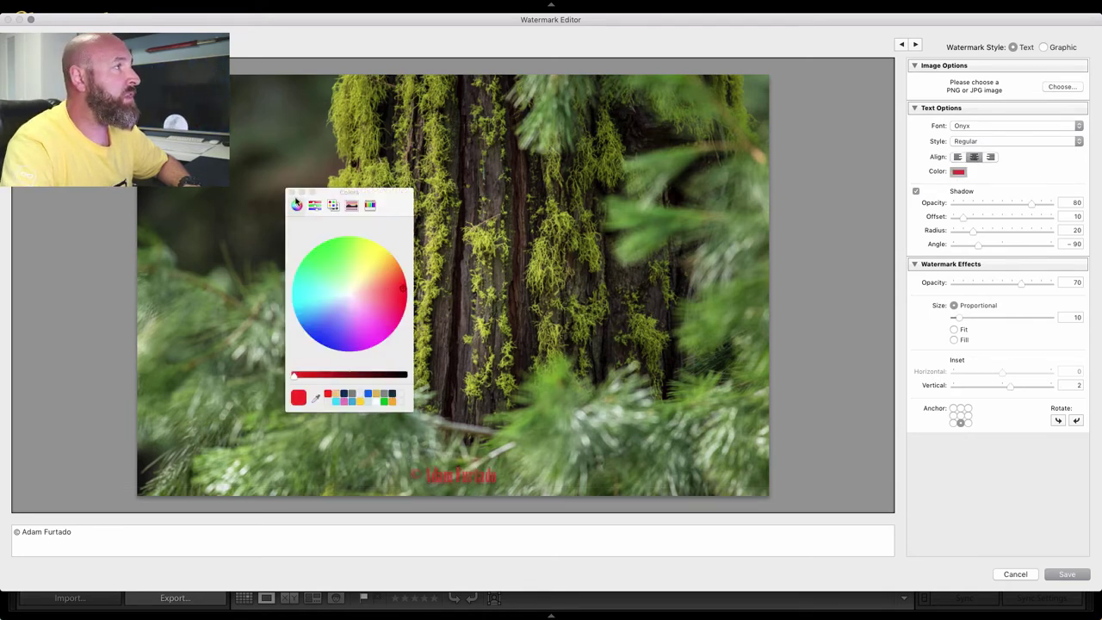
left_click(346, 292)
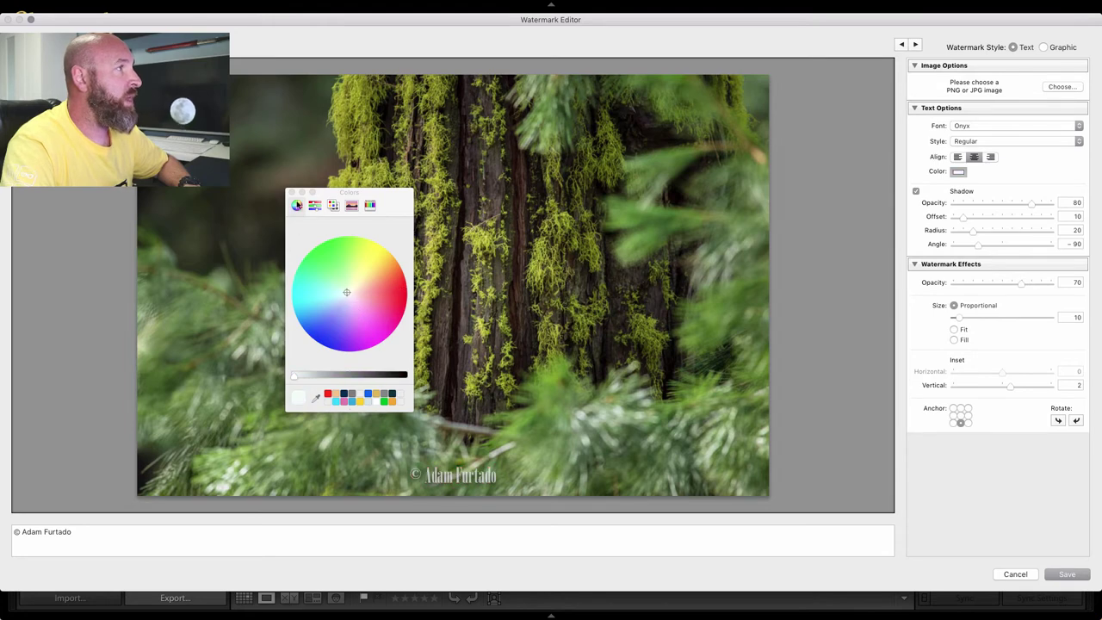
left_click(291, 193)
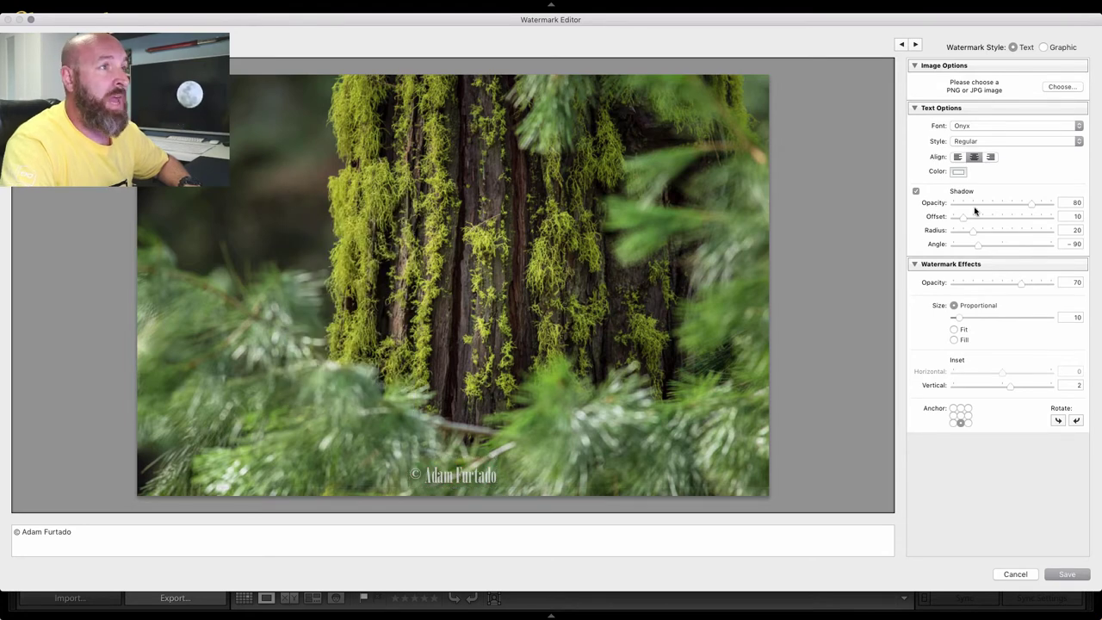
left_click(916, 192)
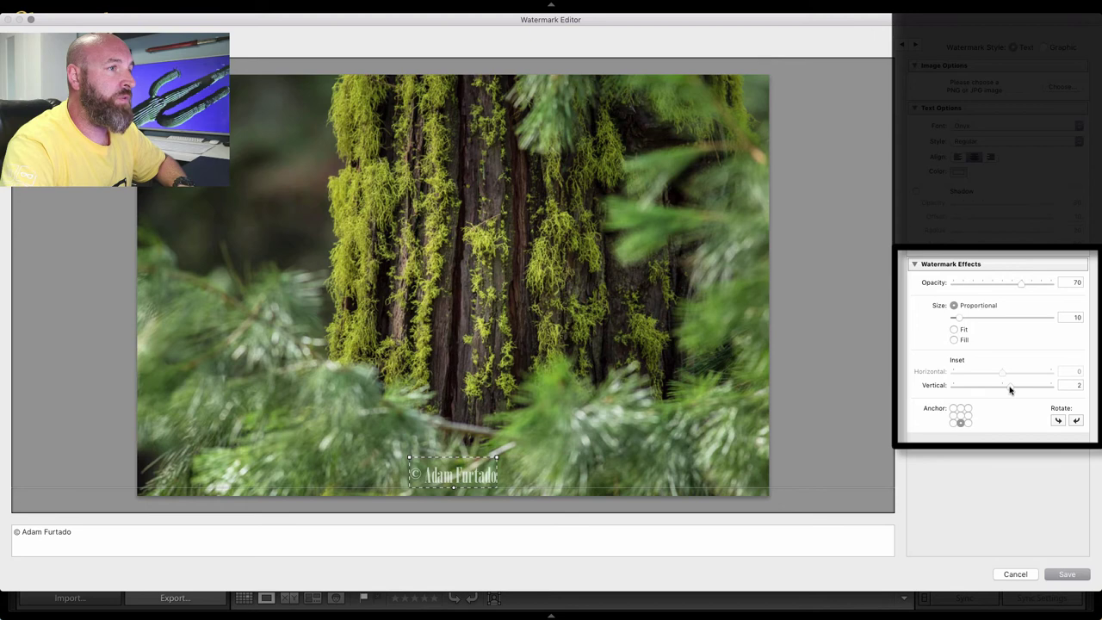
Step: Lower the text watermark's vertical inset from 2 to 0
left_click_drag(1010, 390, 1004, 390)
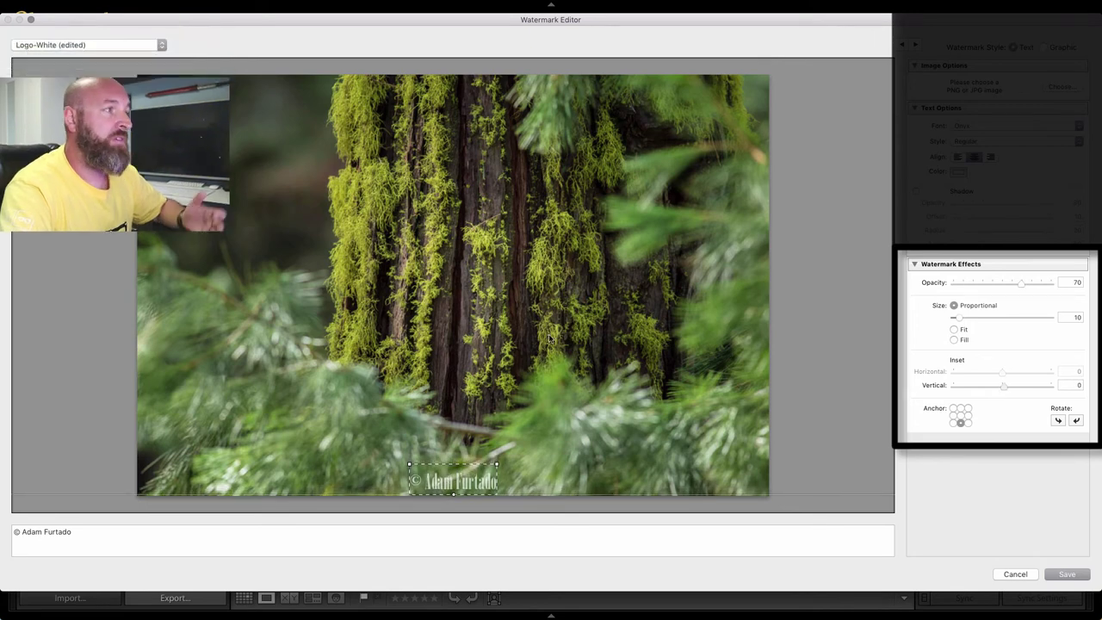
Step: Show the watermark preset menu at the editor's top left
left_click(161, 45)
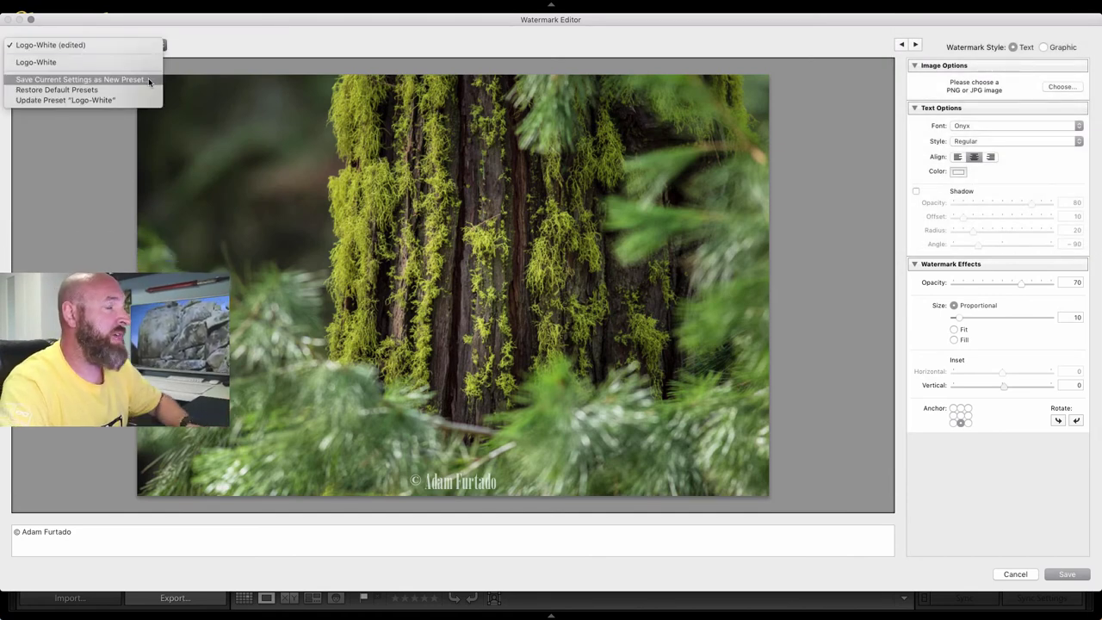